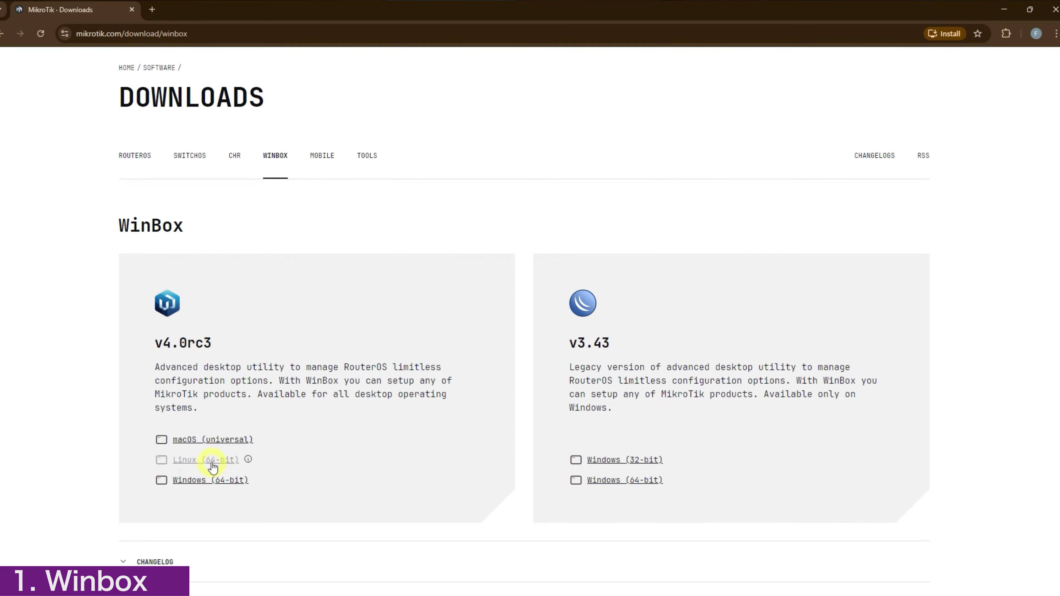
Step: Download WinBox v4.0rc3 for Windows 64-bit from the MikroTik website
click(196, 483)
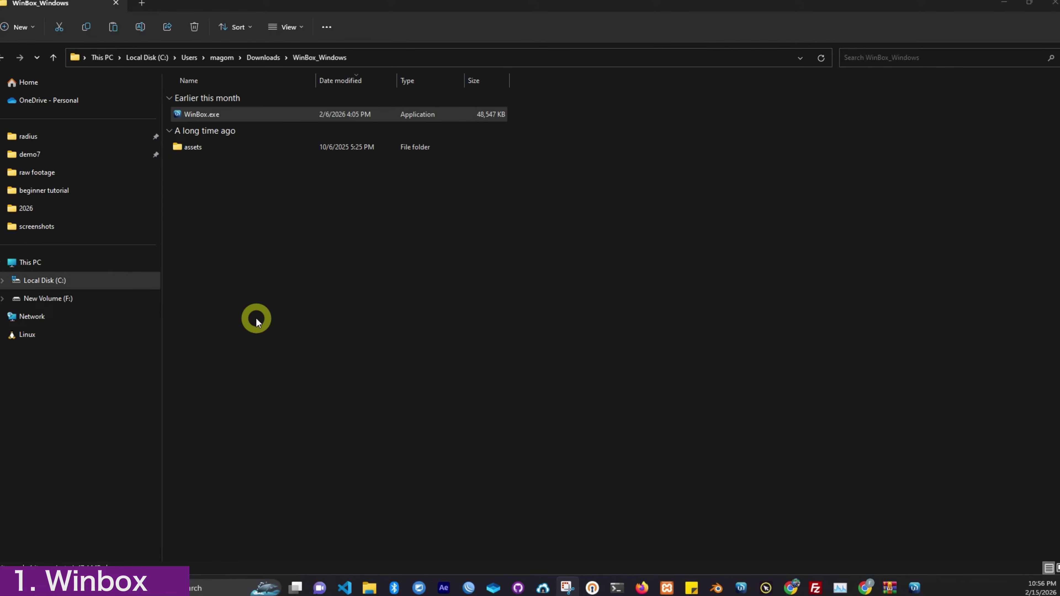
Step: Launch WinBox.exe from the Downloads\WinBox_Windows folder
double_click(249, 111)
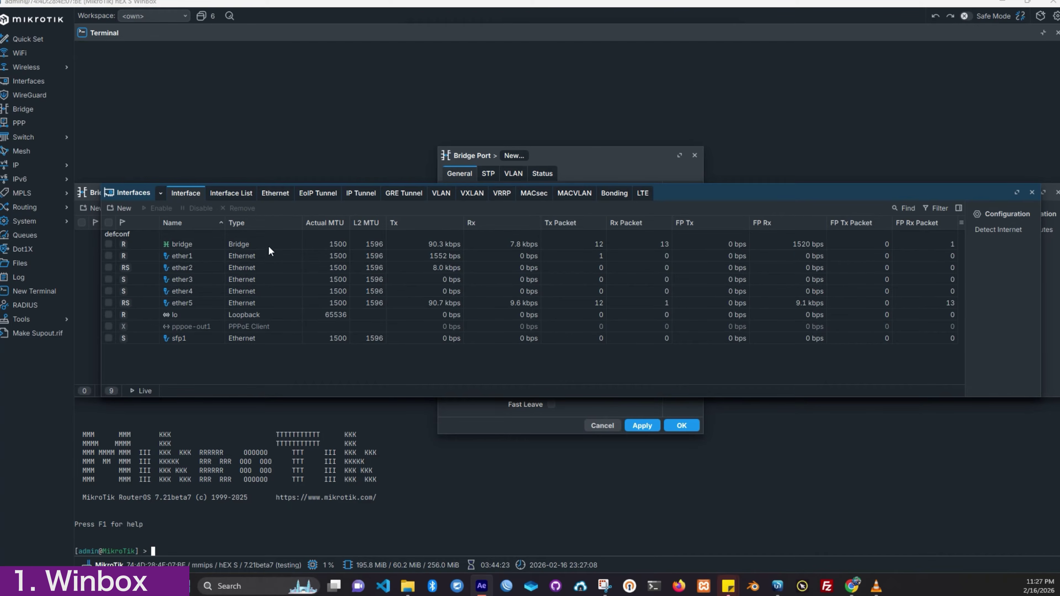
Step: Select ether1, then ether2 through ether5 in Interfaces, and enter ipconfig in PowerShell
click(241, 257)
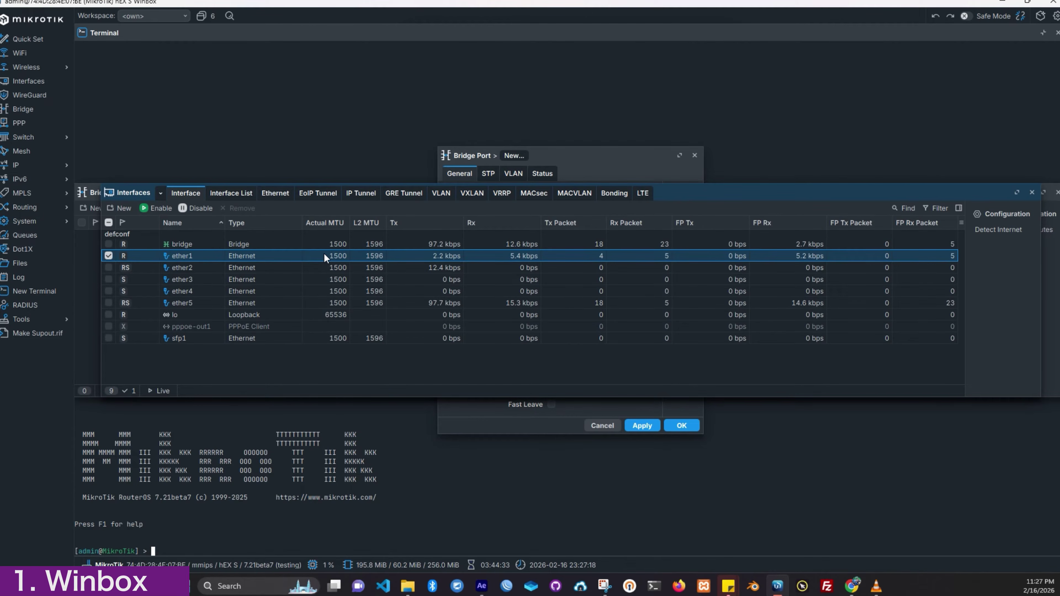
click(233, 270)
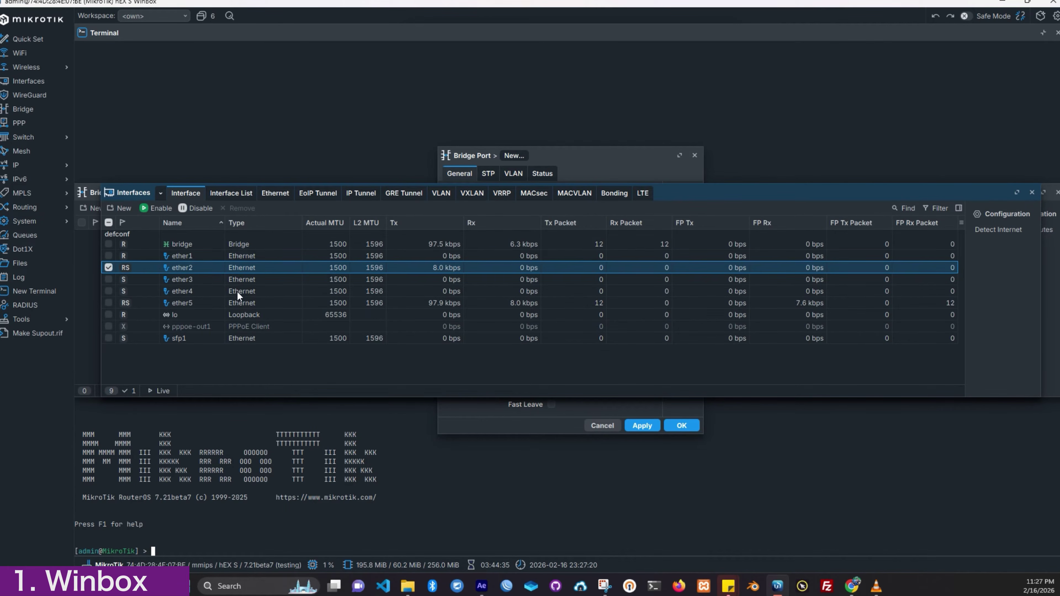
shift+click(231, 300)
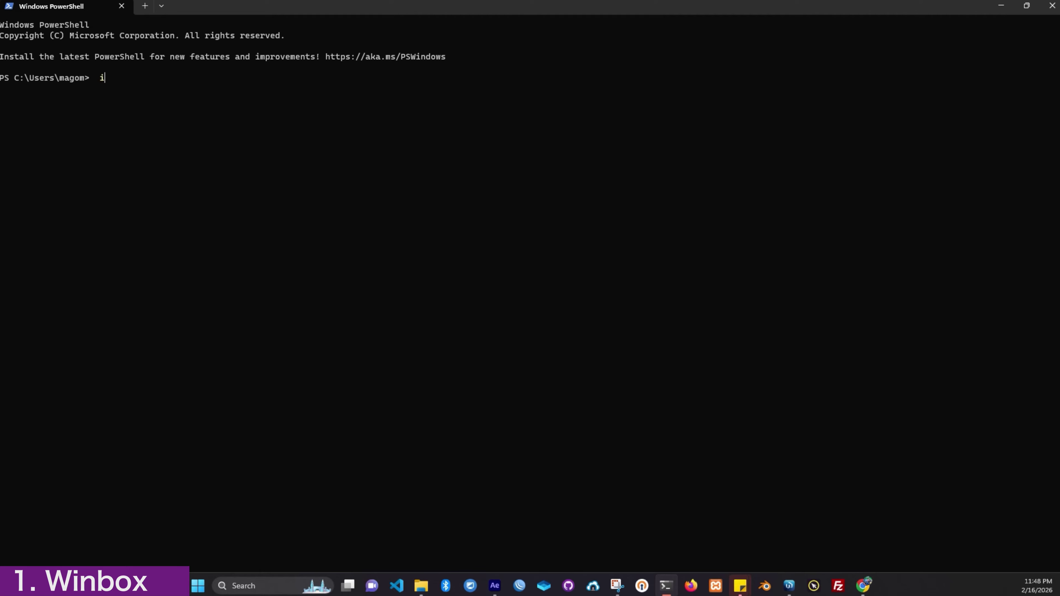
text(pconfig)
Step: Run ipconfig and copy the Ethernet IPv4 address 192.168.88.254 to the clipboard
key(Return)
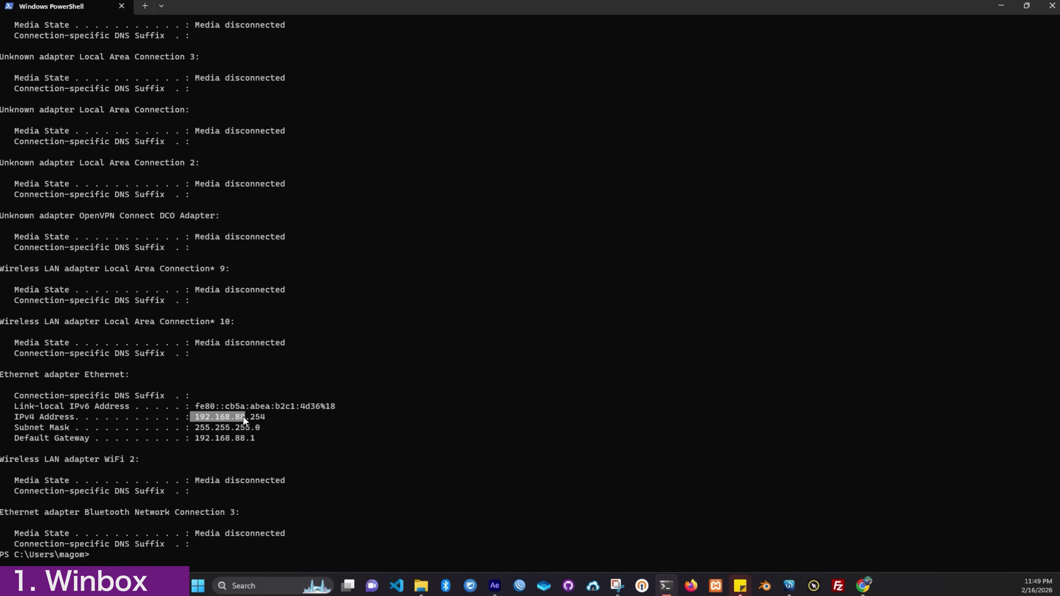
drag(244, 418, 252, 419)
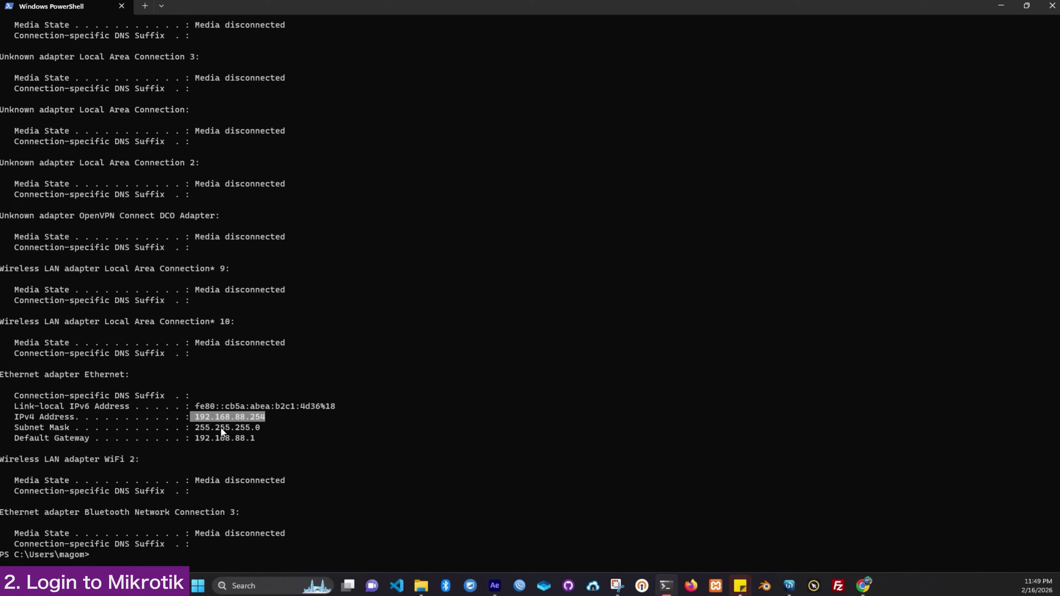
key(ctrl+c)
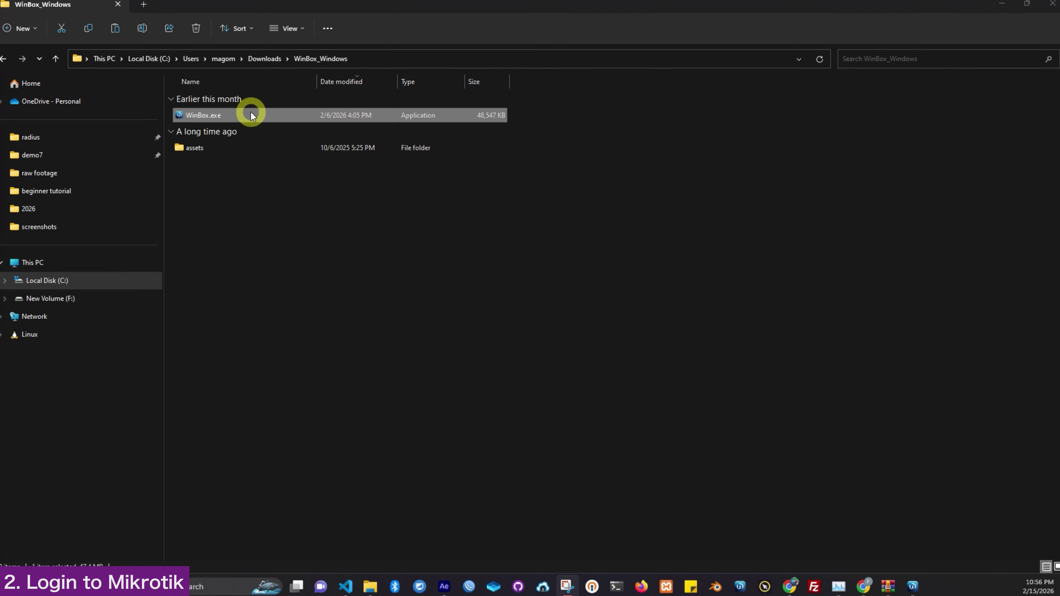
Step: Relaunch WinBox, refresh Neighbors, and pick the RB760iGS router by its MAC address
double_click(251, 114)
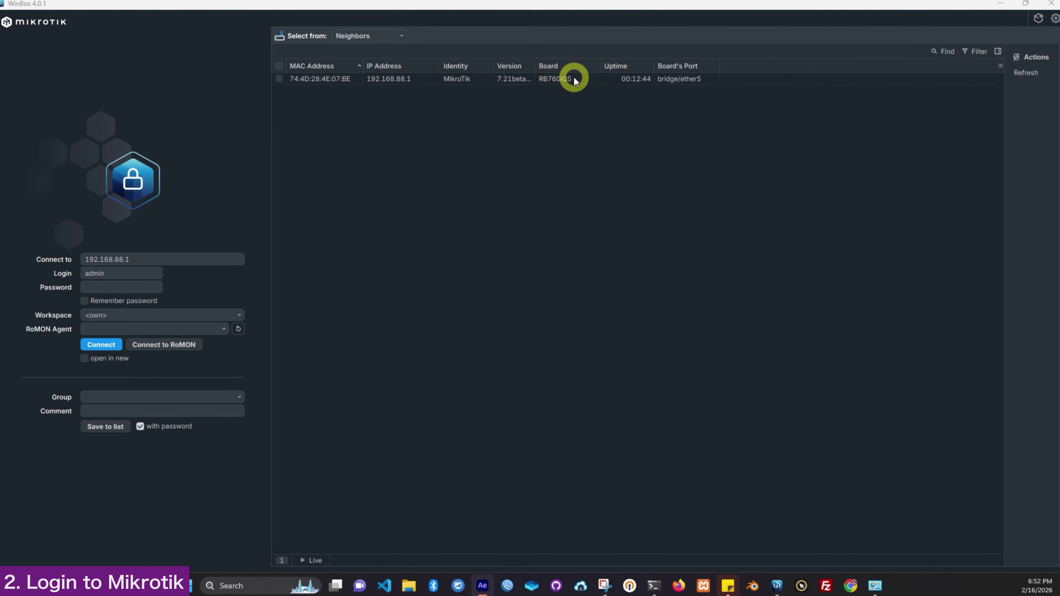
click(1038, 74)
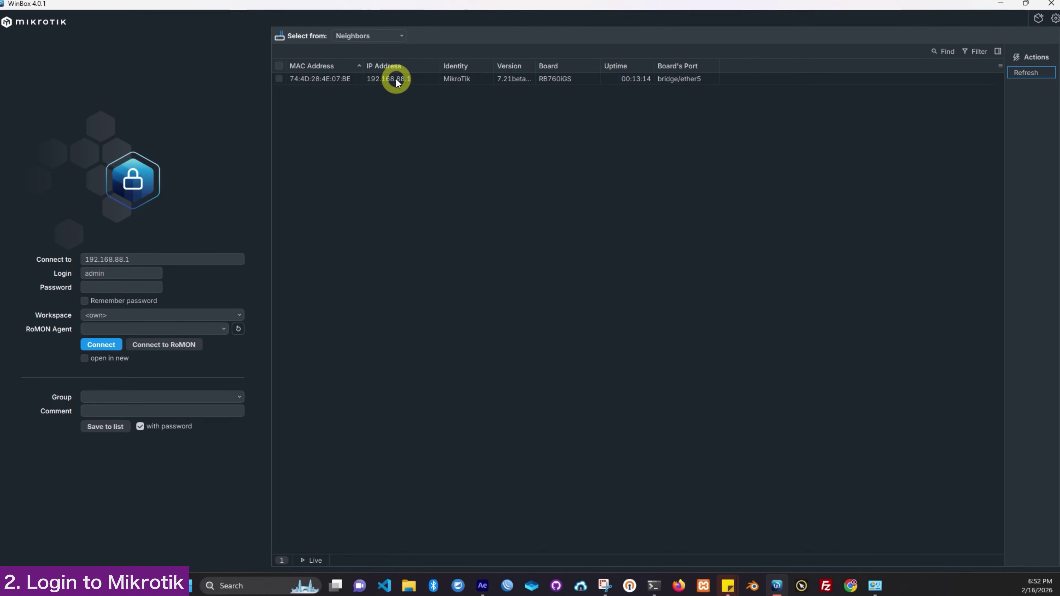
click(310, 77)
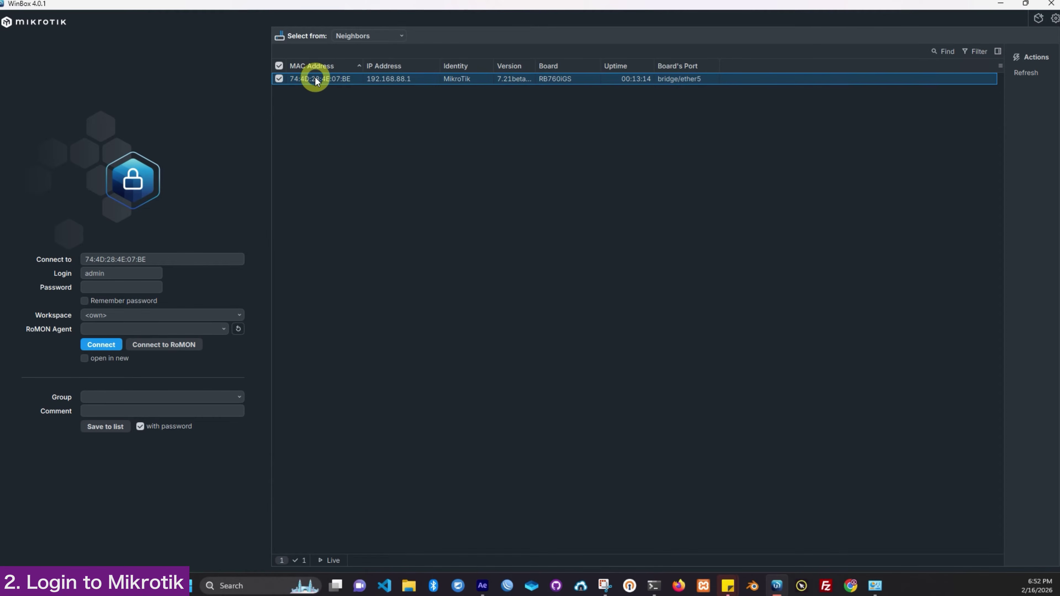
Step: Review the MAC-address Connect To target and admin login, then move to the Password field
click(155, 260)
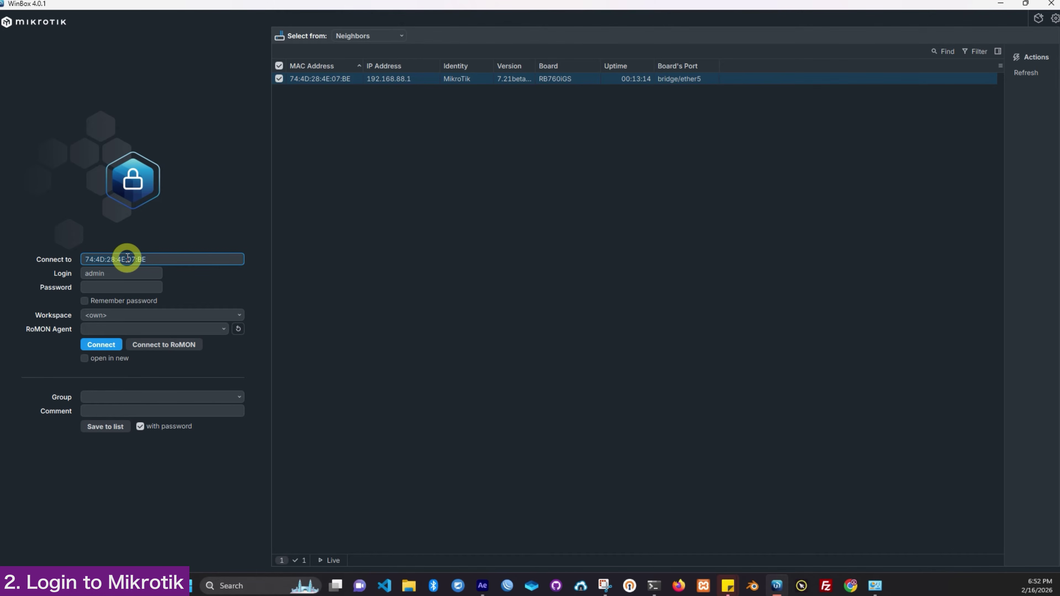
click(146, 259)
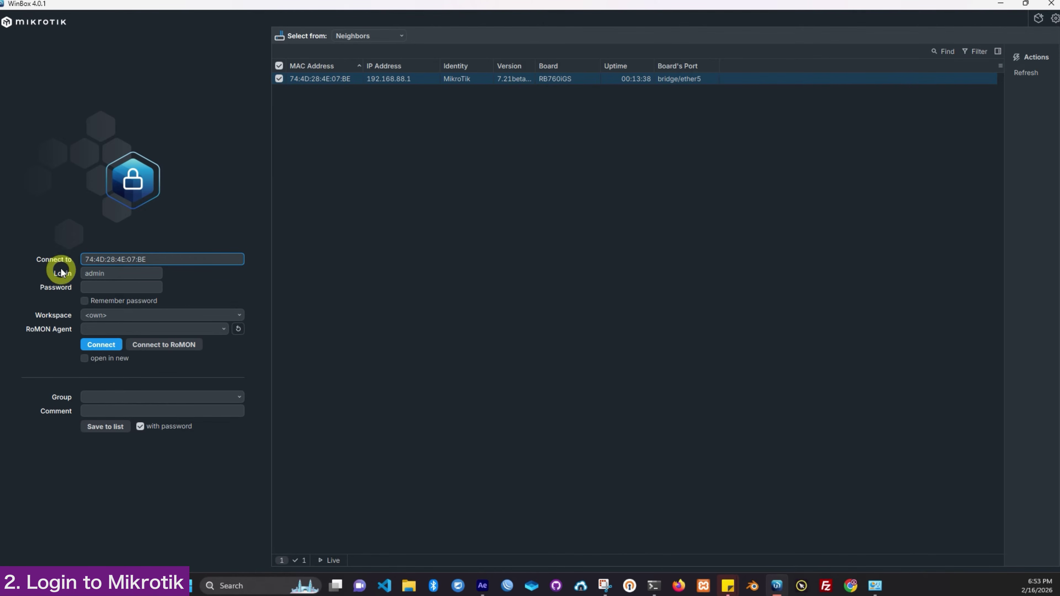
click(64, 259)
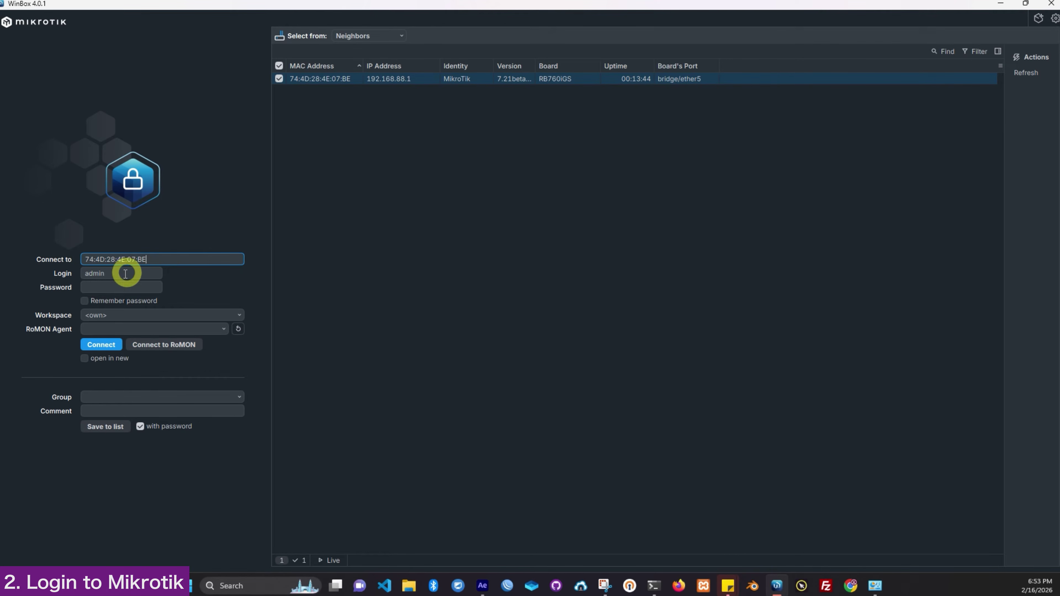
click(95, 273)
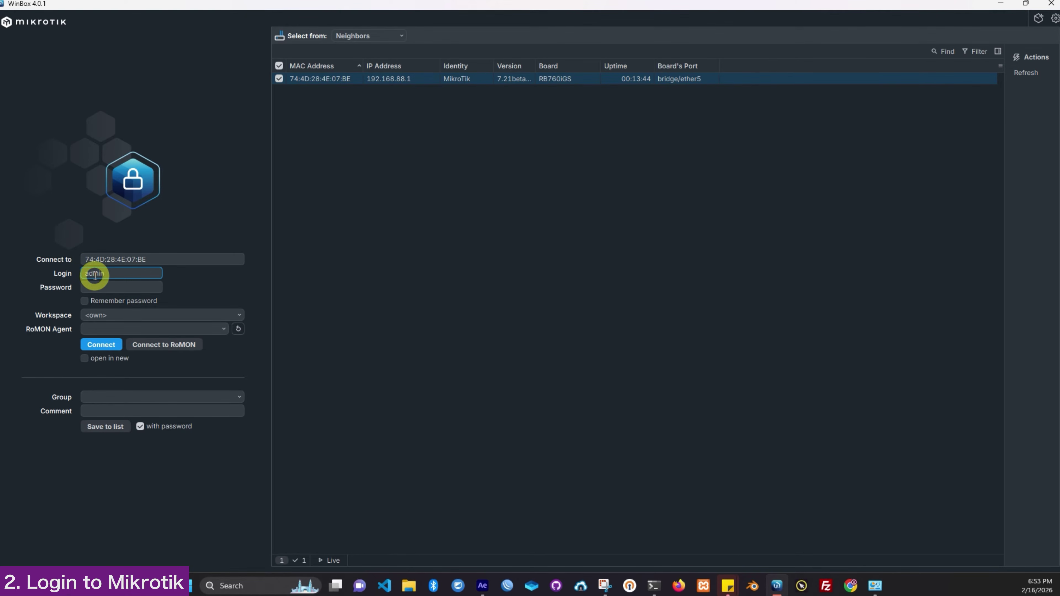
click(111, 288)
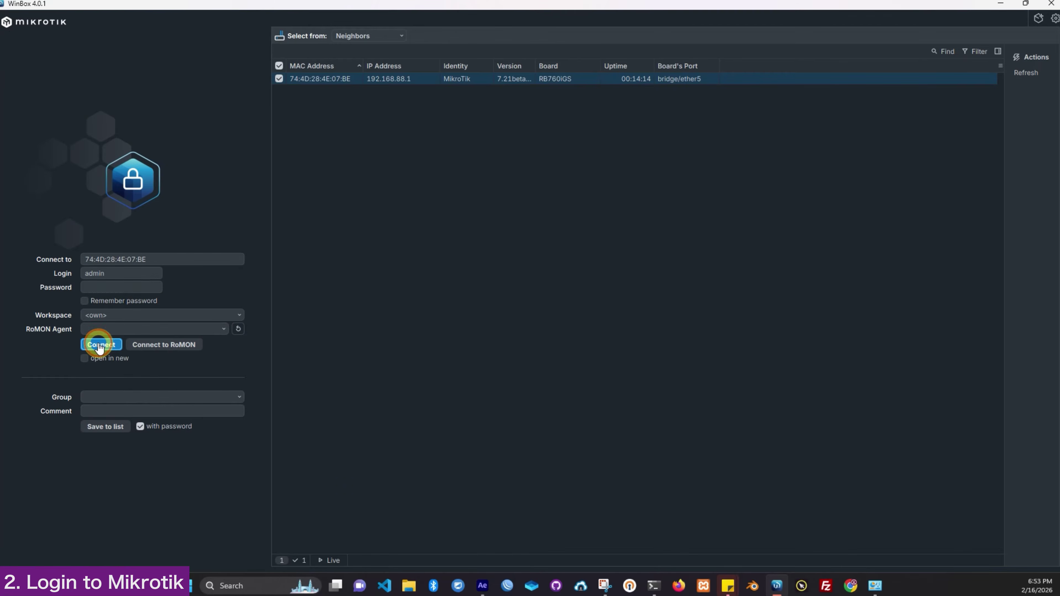
Step: Connect to the router's MAC address as admin with the entered password
click(98, 345)
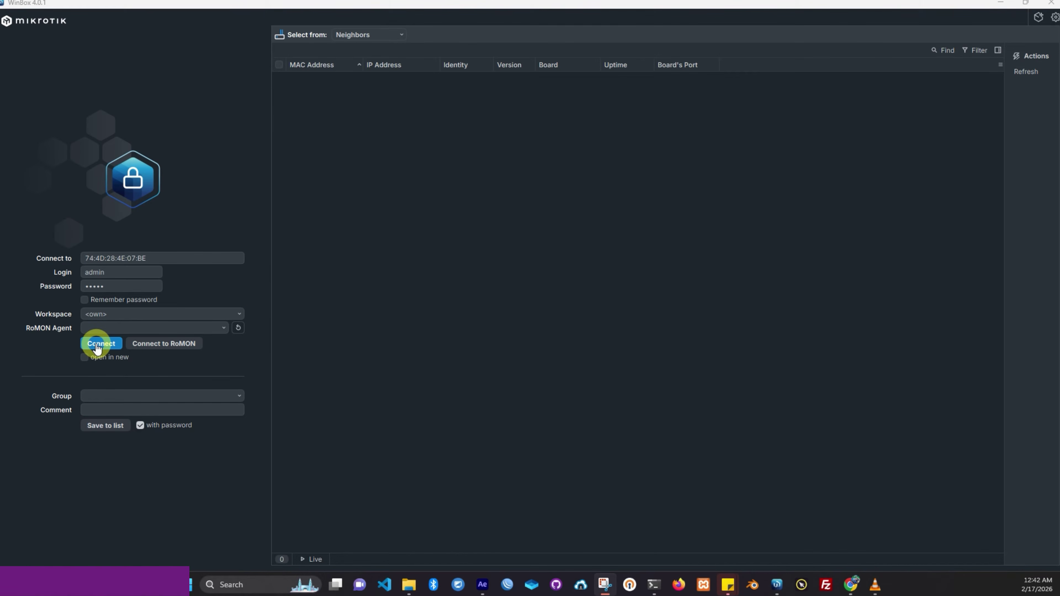
Step: Retry the connection, which times out with a MacConnection syn timeout error
click(97, 344)
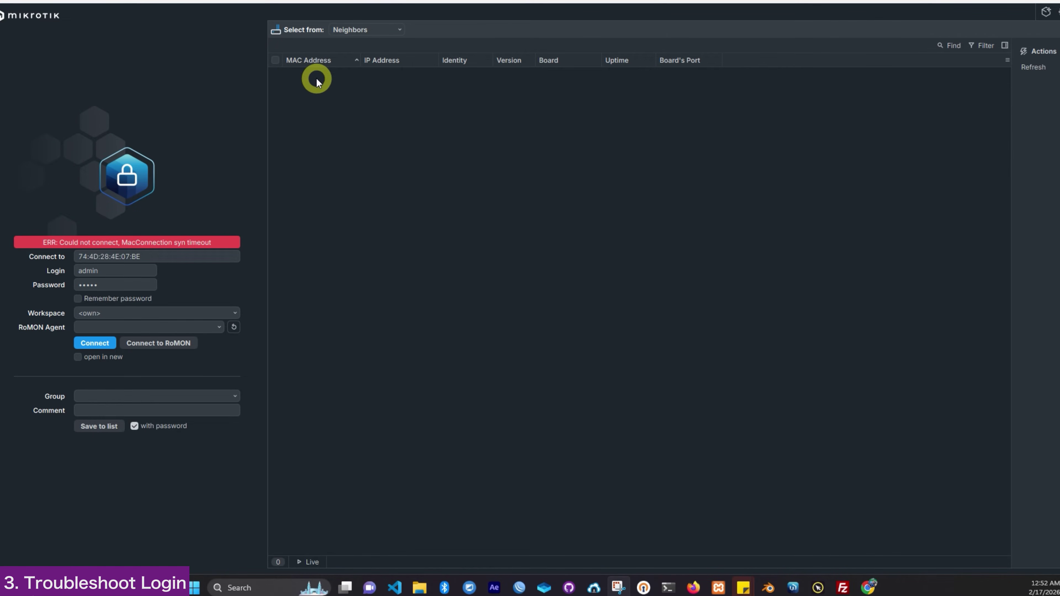
Step: Refresh Neighbors, reconnect to the hEX S router, and close the Change Password prompt
click(1027, 69)
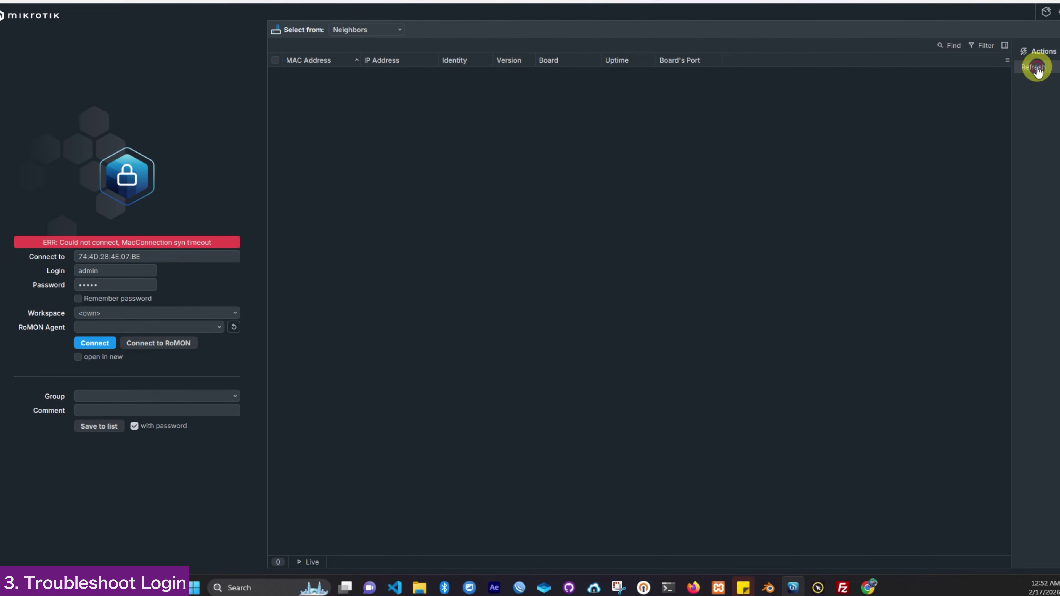
click(292, 84)
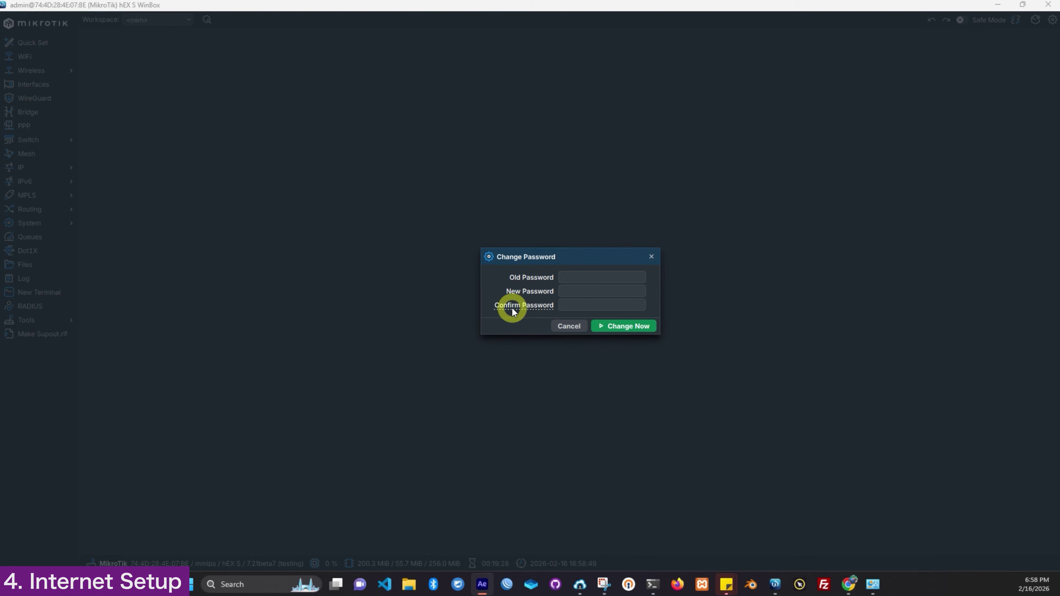
click(652, 257)
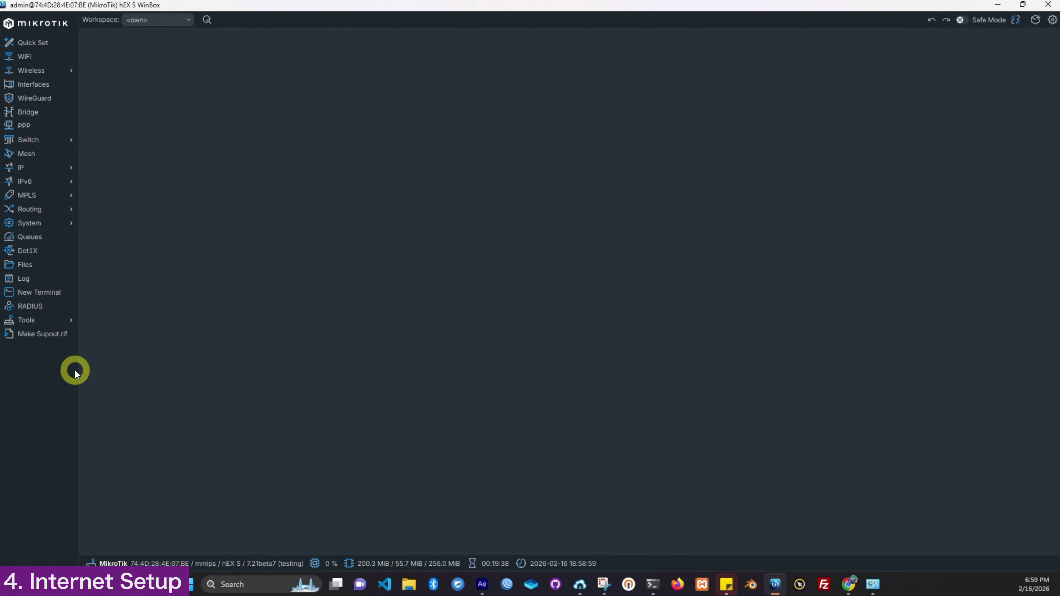
Step: Start a New Terminal and answer n to decline viewing the software license
click(42, 296)
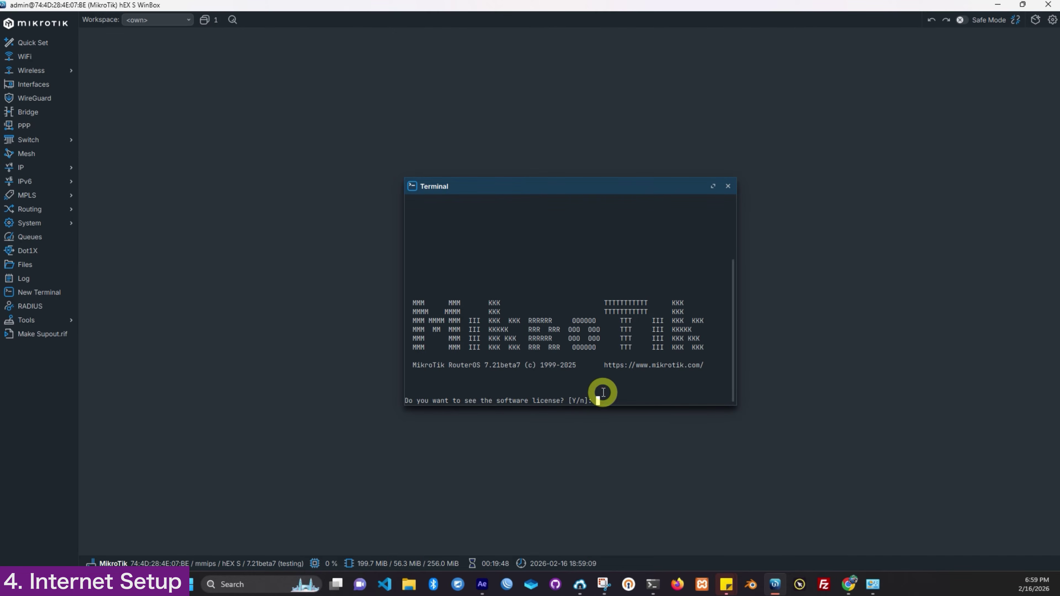
text(n)
key(Return)
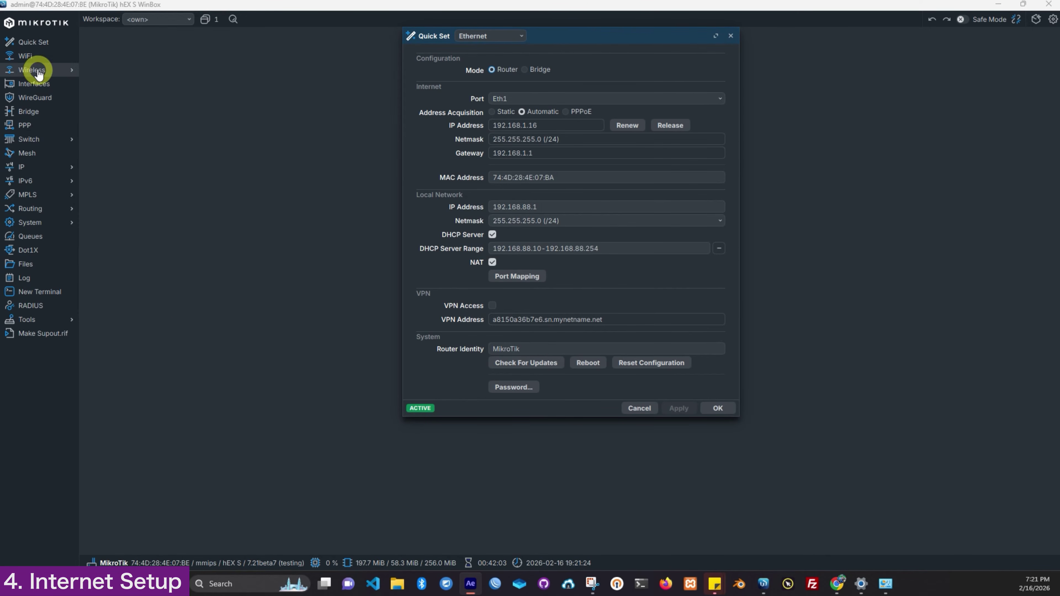
Step: In Quick Set, switch the internet connection to PPPoE, enter the ISP user name and password, and apply
click(35, 48)
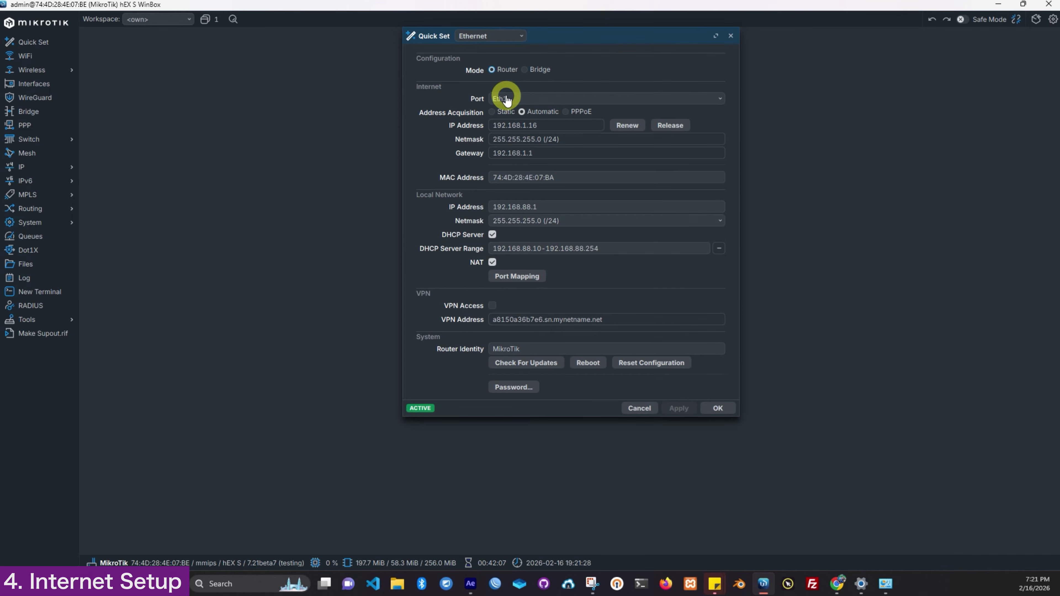
click(565, 113)
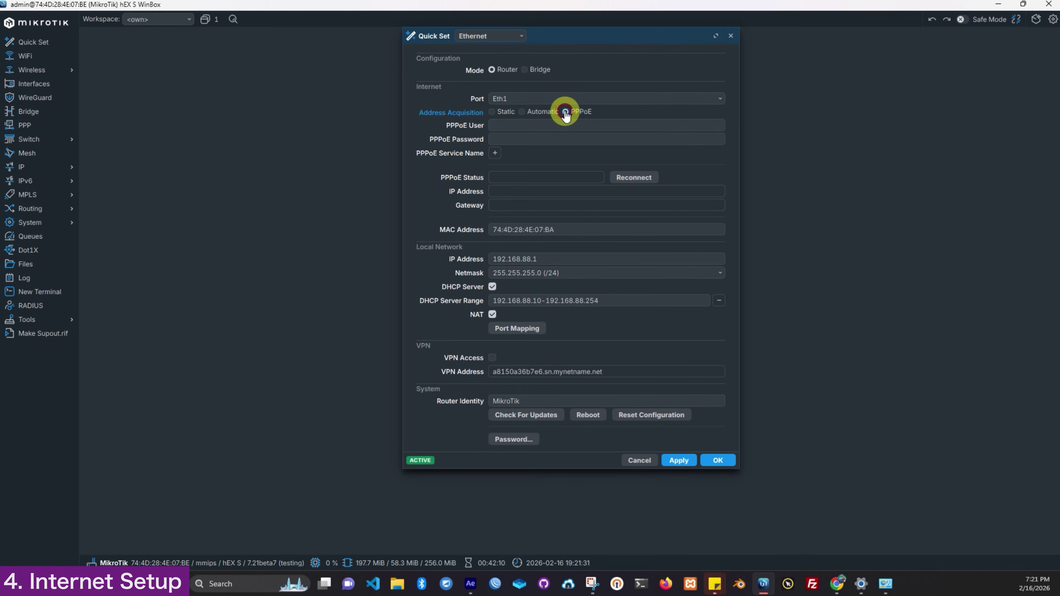
click(503, 125)
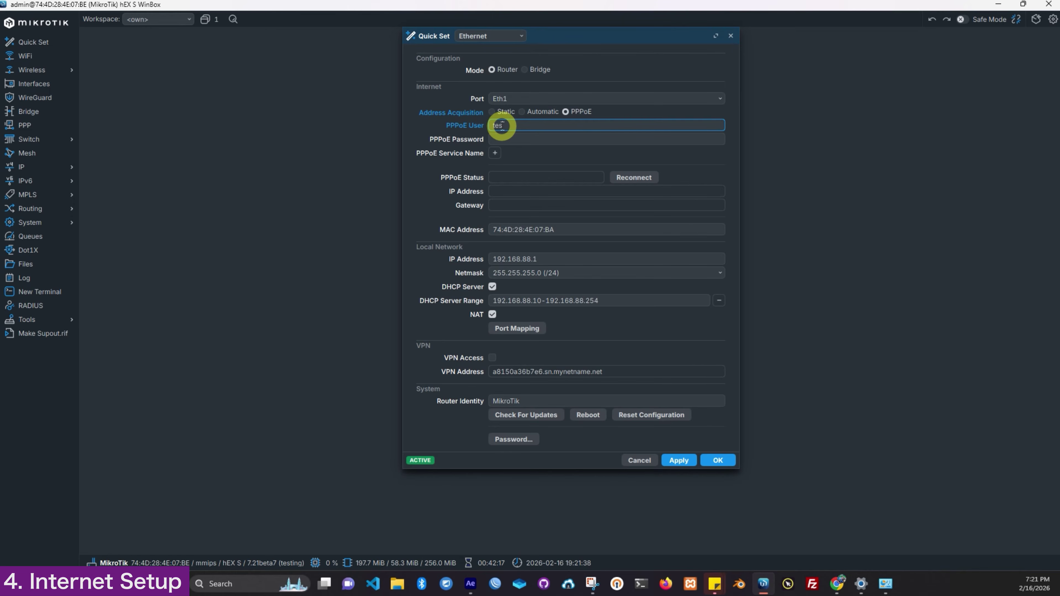
click(499, 137)
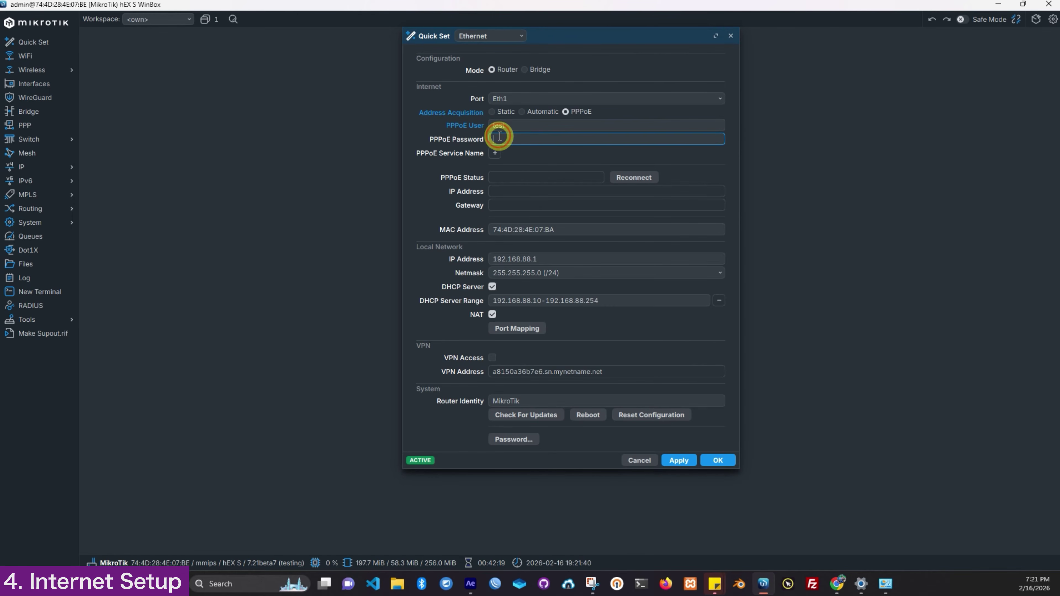
text(test)
click(678, 461)
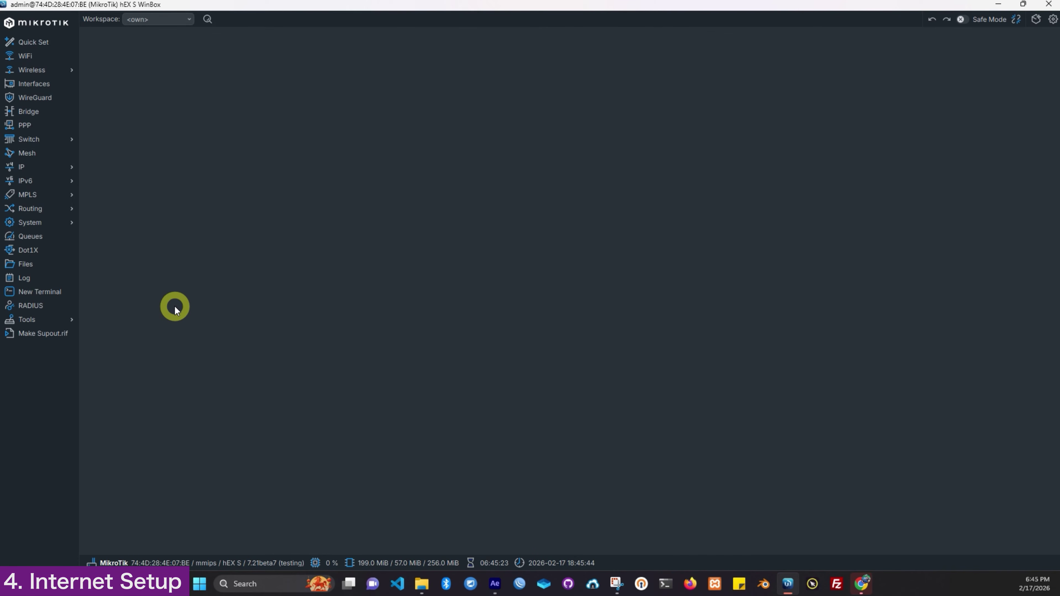
Step: Ping 8.8.8.8 from a new router terminal and select part of the replies
click(51, 296)
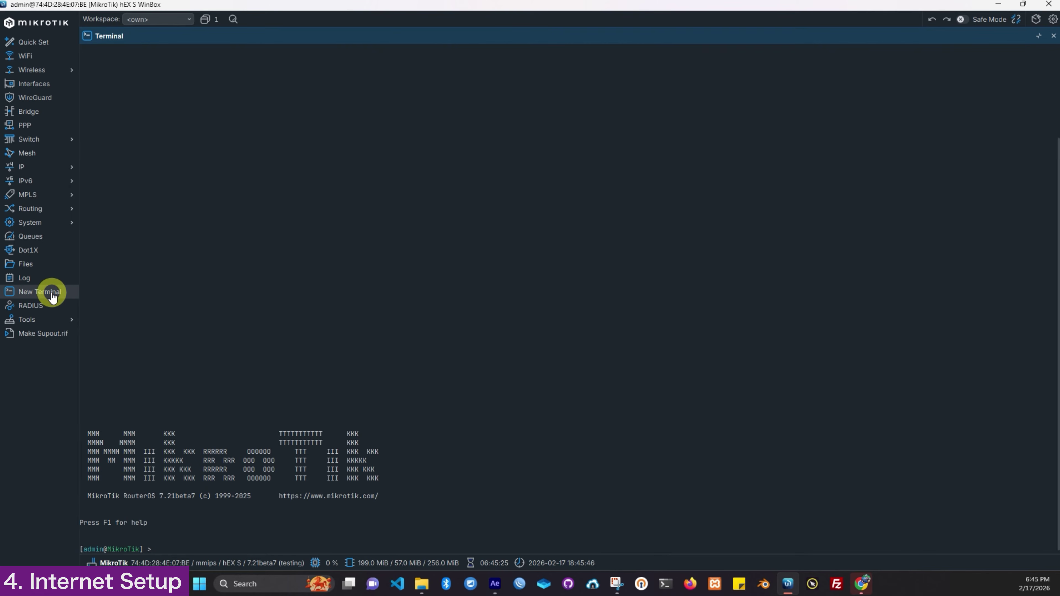
text(ping 8.8.8.8)
key(Return)
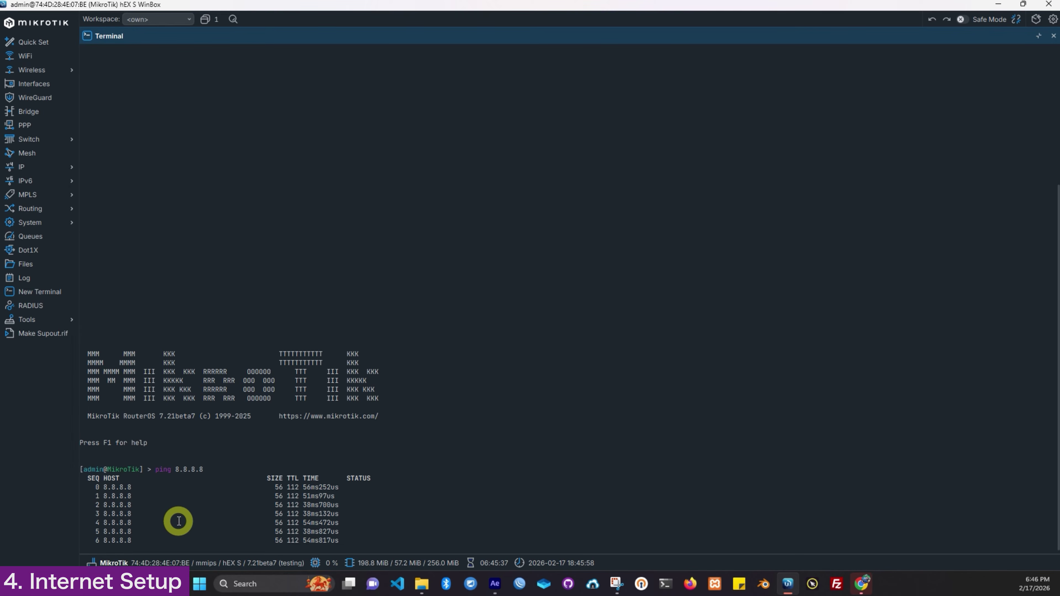
drag(279, 495, 336, 542)
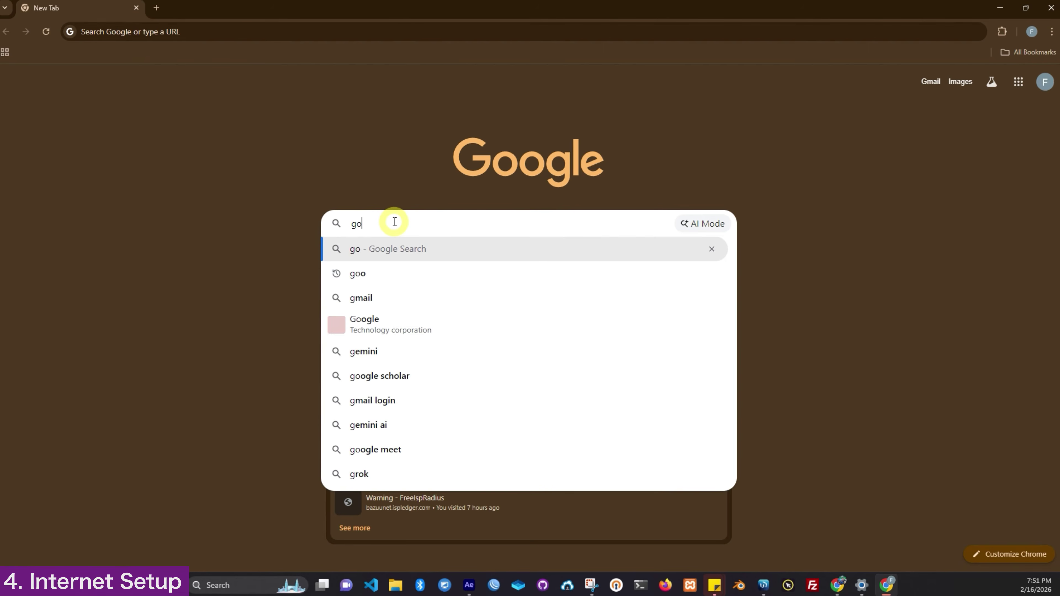
Step: Load google.com in Chrome, then reload it after the DNS error page appears
text(gle)
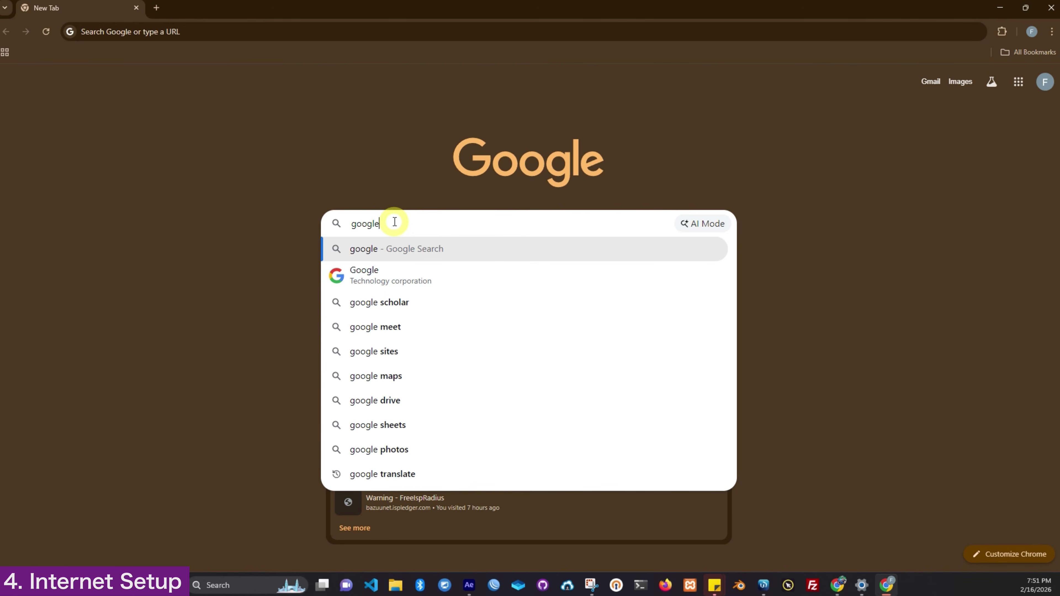
text(.com)
key(Return)
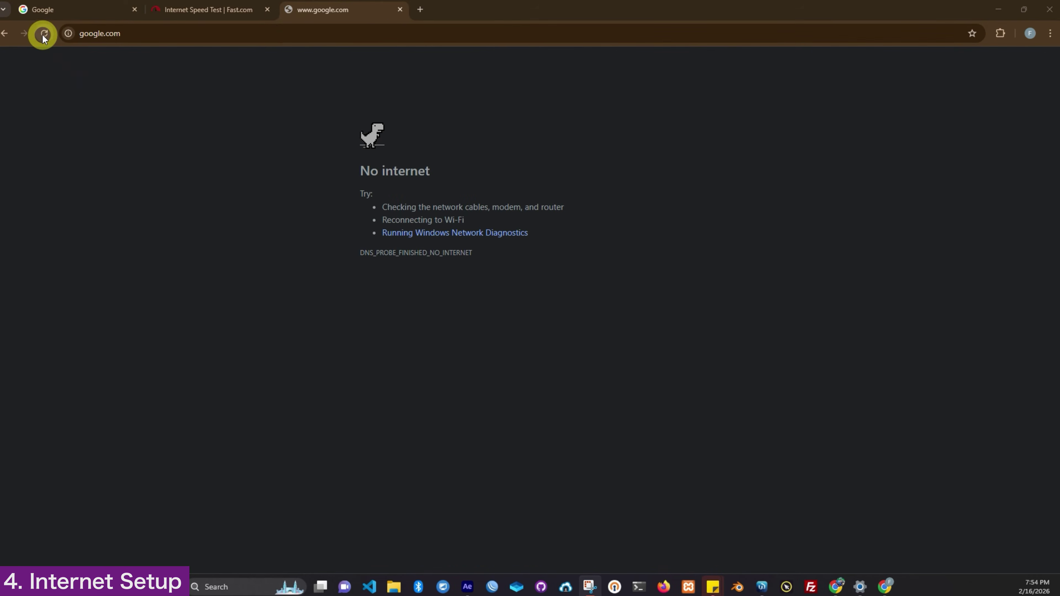
click(44, 33)
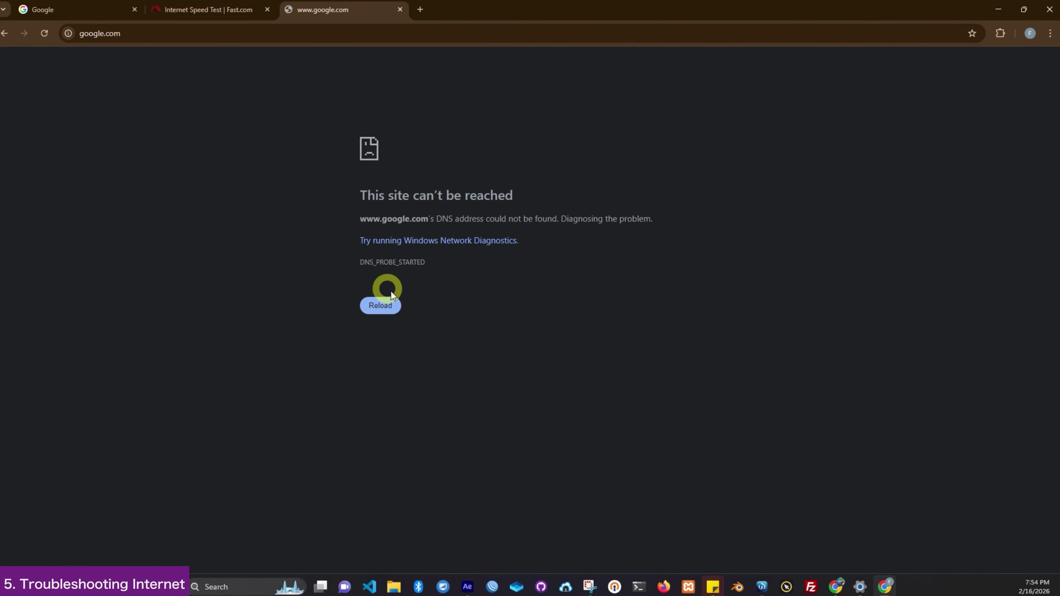
click(380, 306)
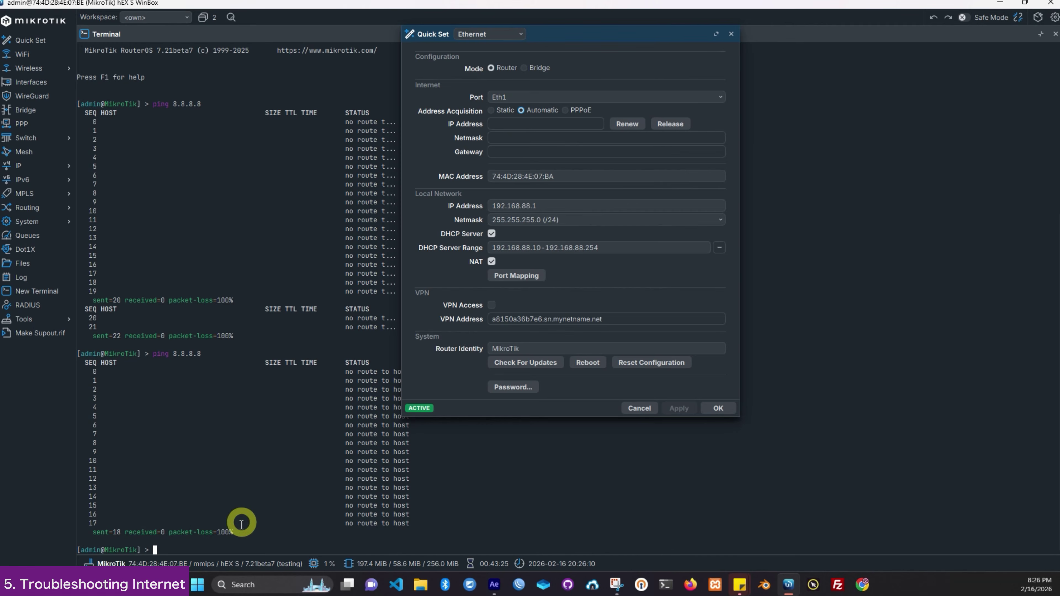
Step: Run ping 8.8.8.8 again in the router terminal, then stop it once it fails
click(216, 538)
text(ping 8.)
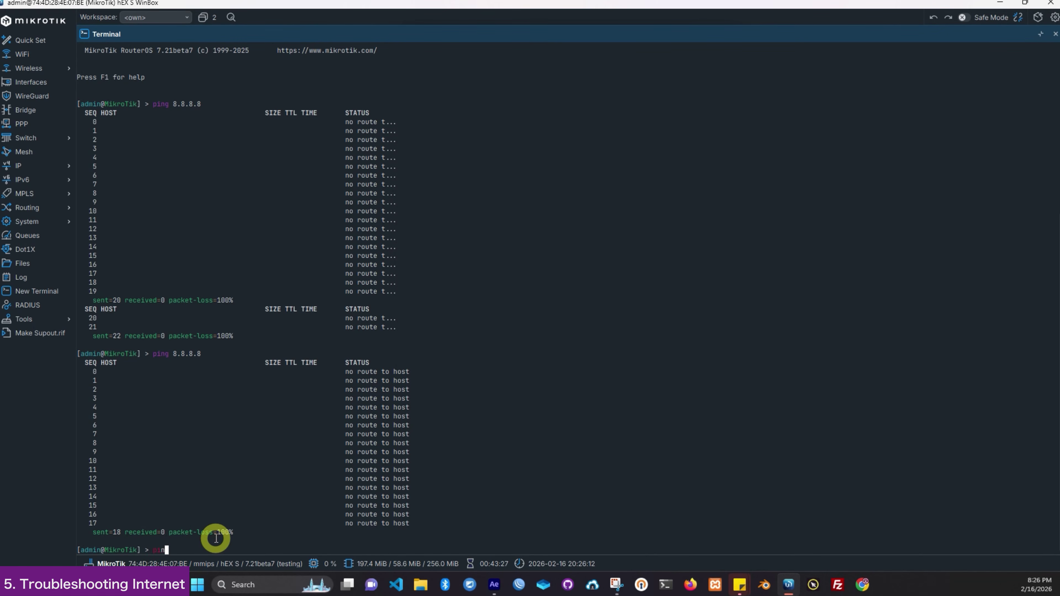
text(8.8.8)
key(Return)
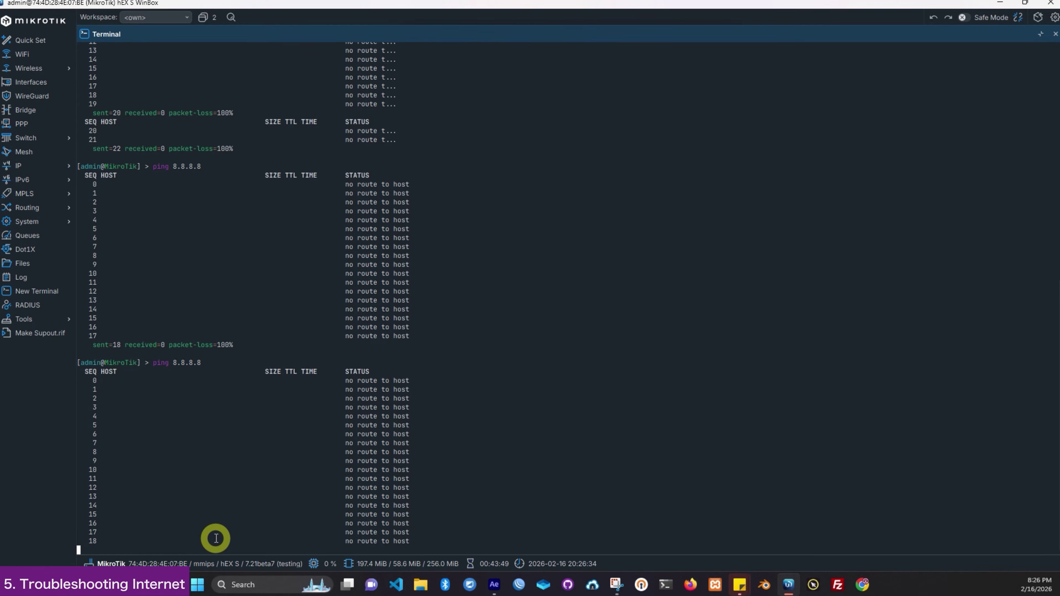
key(ctrl+c)
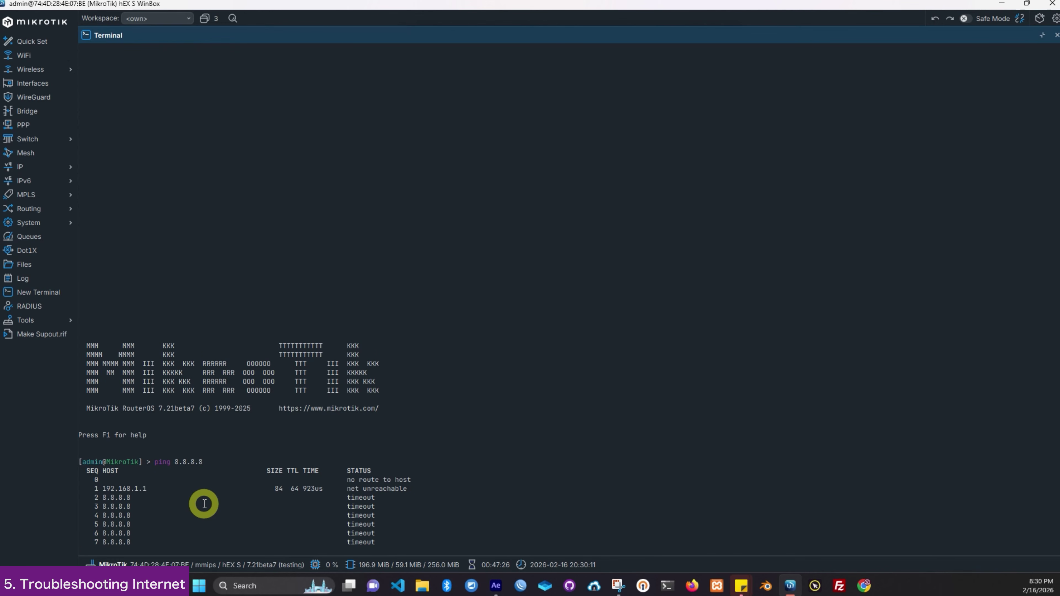
Step: Stop the failing ping, rerun ping 8.8.8.8 from history, and select the timeout output
key(ctrl+c)
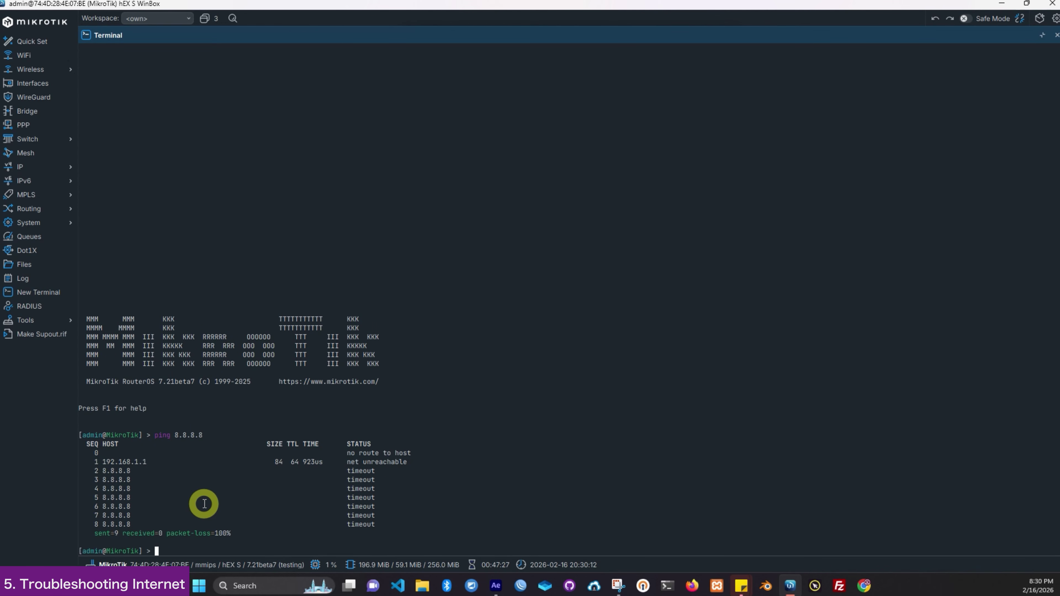
key(Up)
key(Return)
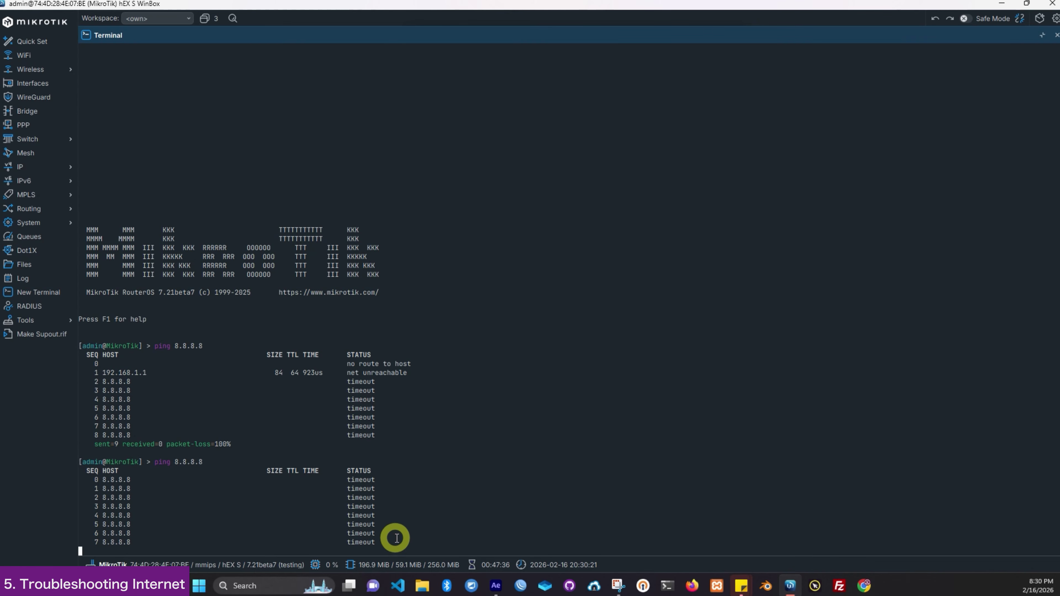
drag(349, 485, 403, 552)
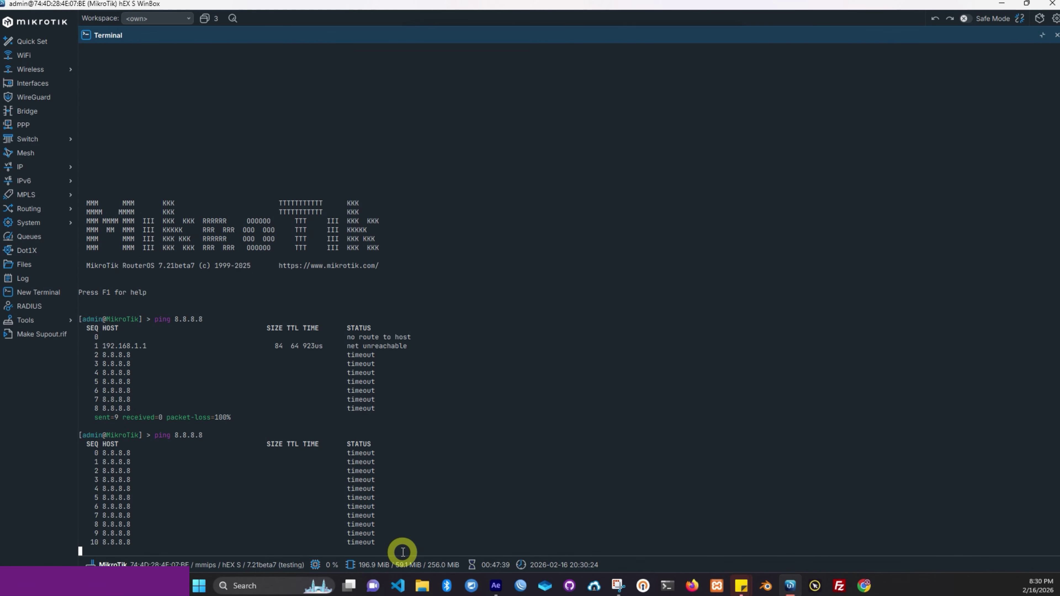